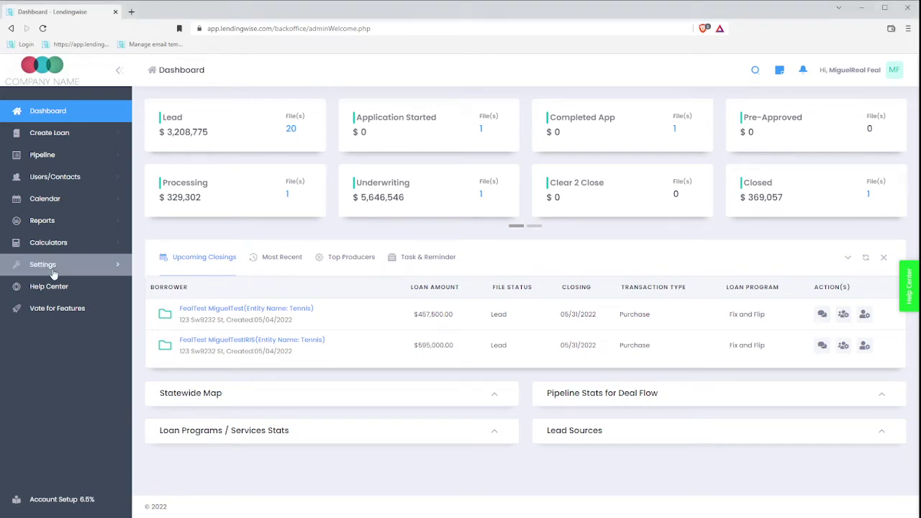
Step: Open the commercial Rental Loan file with Underwriting status from the main pipeline and start composing an email
{"action": "left_click", "coordinate": [43, 154]}
{"action": "left_click", "coordinate": [61, 179]}
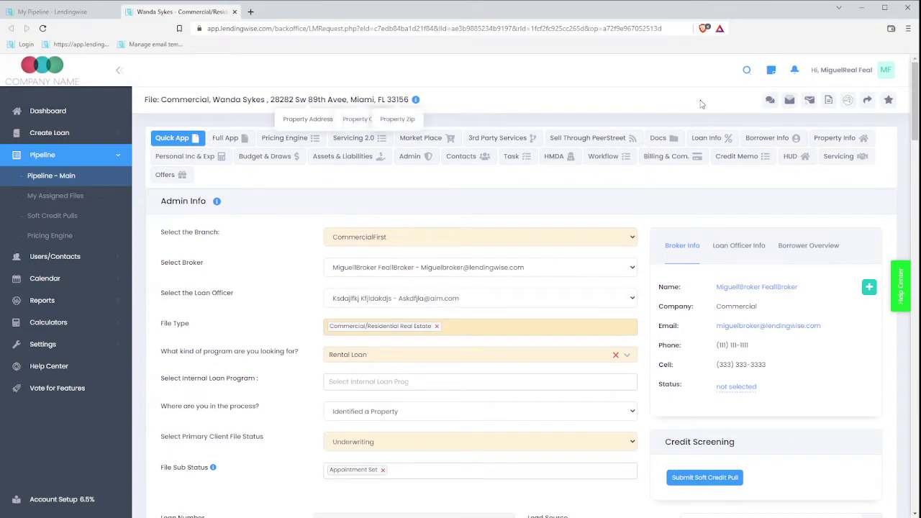
{"action": "mouse_move", "coordinate": [770, 100]}
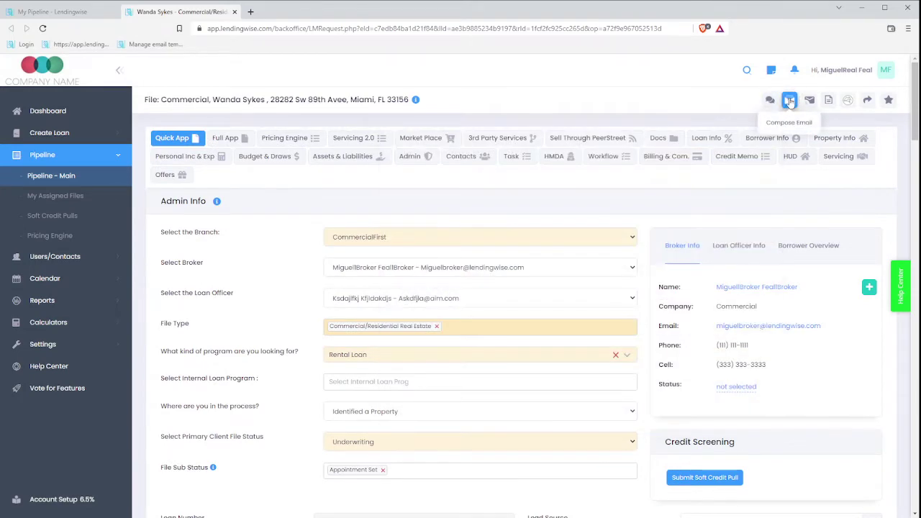
{"action": "left_click", "coordinate": [788, 102]}
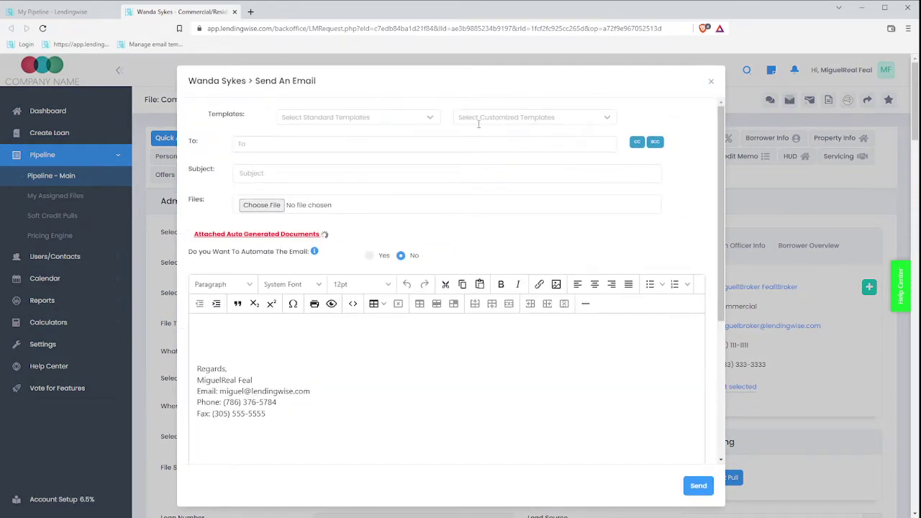
{"action": "left_click_drag", "start_coordinate": [207, 115], "coordinate": [248, 117]}
{"action": "left_click", "coordinate": [252, 118]}
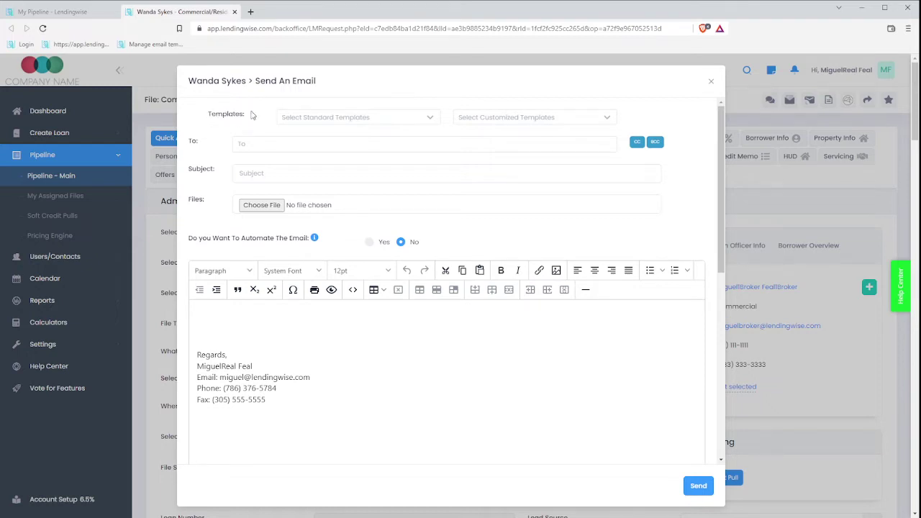
Step: Load the standard template "Link to full app- Borrower" into the email and review its text
{"action": "left_click", "coordinate": [302, 116]}
{"action": "mouse_move", "coordinate": [437, 164]}
{"action": "left_mouse_down"}
{"action": "mouse_move", "coordinate": [442, 218]}
{"action": "mouse_move", "coordinate": [447, 157]}
{"action": "mouse_move", "coordinate": [452, 220]}
{"action": "mouse_move", "coordinate": [436, 221]}
{"action": "mouse_move", "coordinate": [443, 162]}
{"action": "left_mouse_up"}
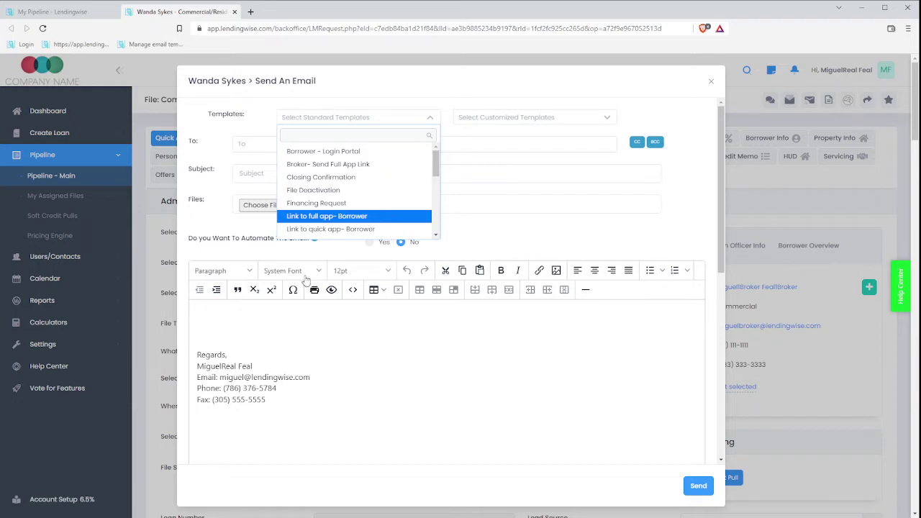
{"action": "key", "text": "Return"}
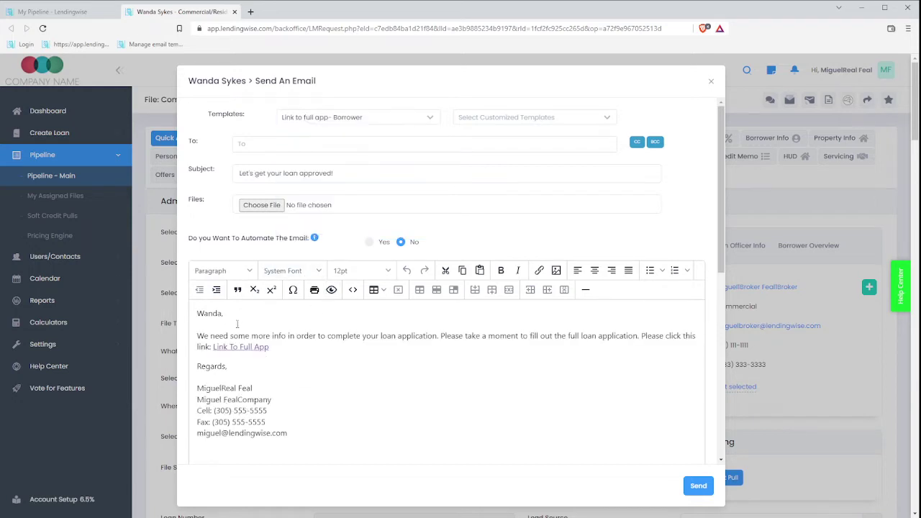
{"action": "left_click_drag", "start_coordinate": [199, 341], "coordinate": [354, 337]}
Step: Switch the email to the standard template "Financing Request" and review its introduction and loan request details
{"action": "left_click", "coordinate": [433, 123]}
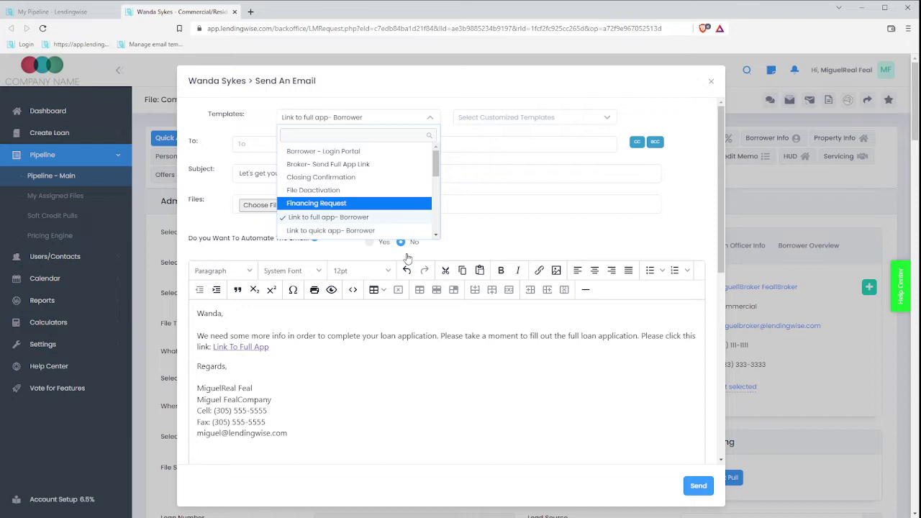
{"action": "key", "text": "Return"}
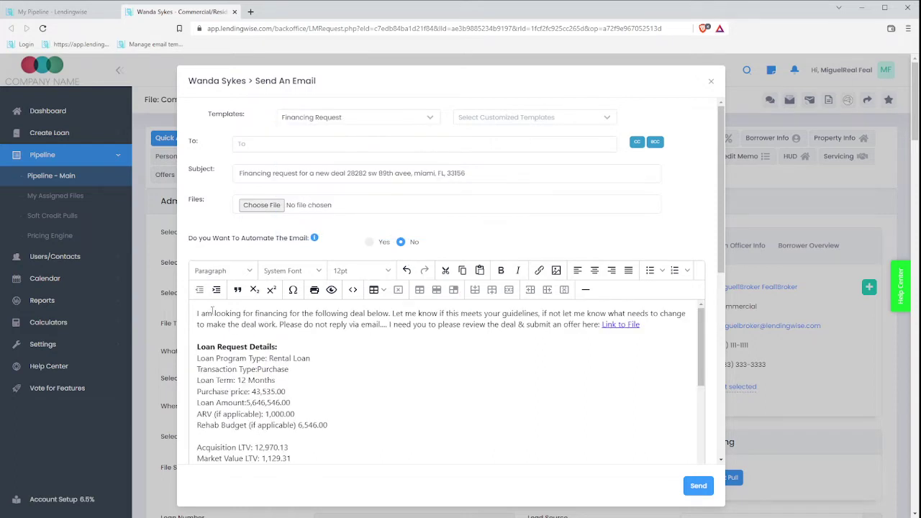
{"action": "left_click_drag", "start_coordinate": [255, 313], "coordinate": [433, 313]}
{"action": "left_click", "coordinate": [424, 329]}
{"action": "left_click_drag", "start_coordinate": [253, 336], "coordinate": [346, 437]}
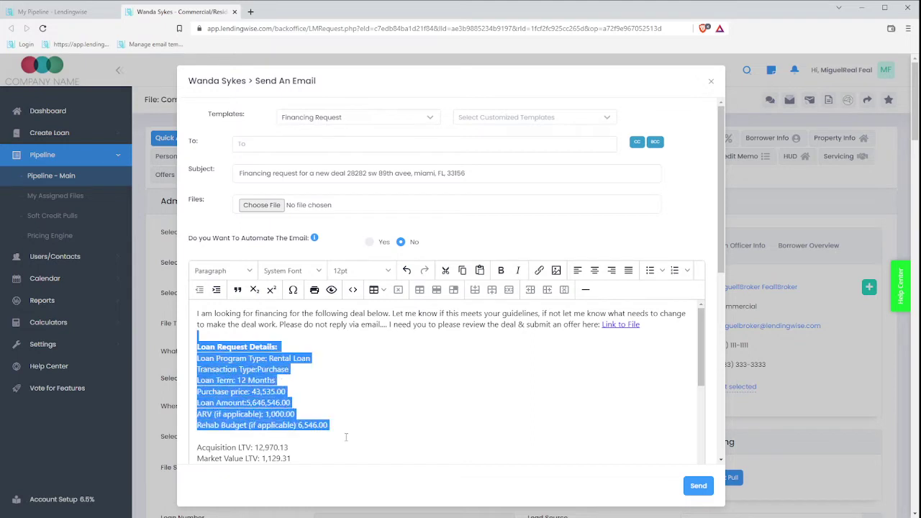
{"action": "left_click", "coordinate": [444, 136]}
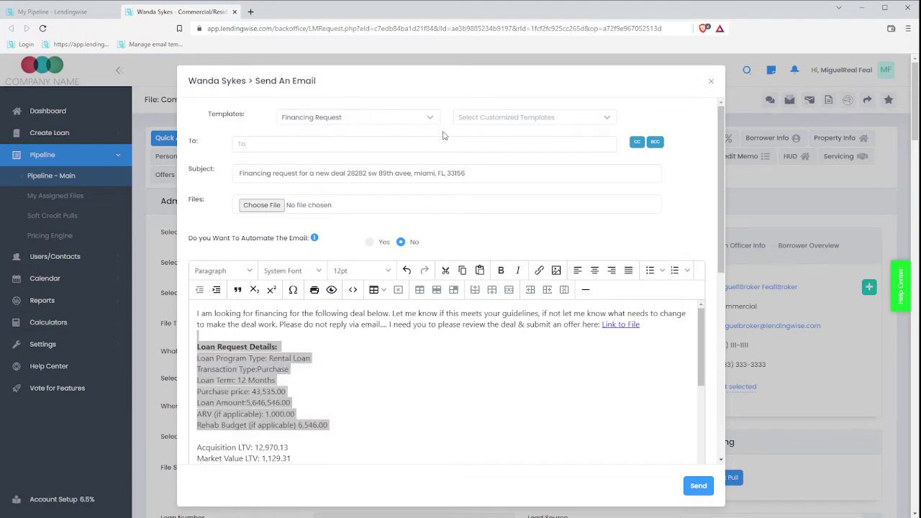
Step: Look through the available customized email templates, leaving them unselected, and close the email without sending it
{"action": "left_click", "coordinate": [498, 118]}
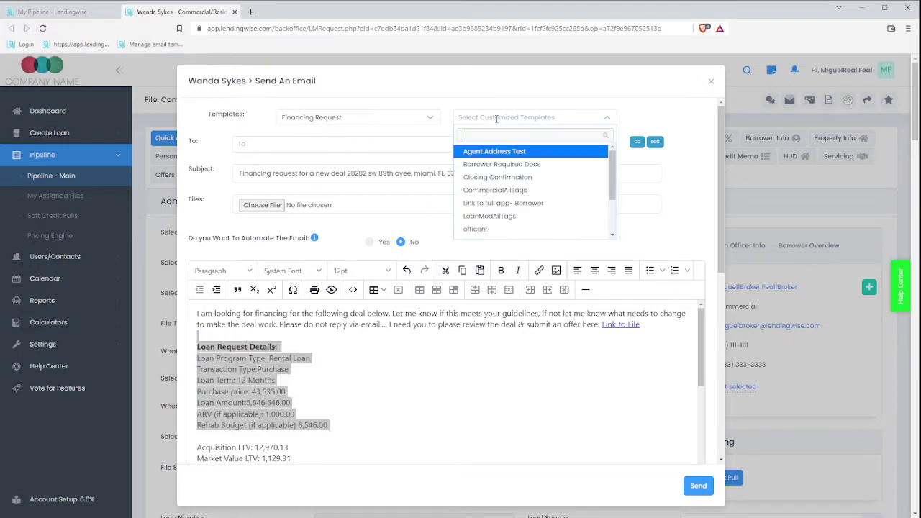
{"action": "left_click", "coordinate": [526, 110]}
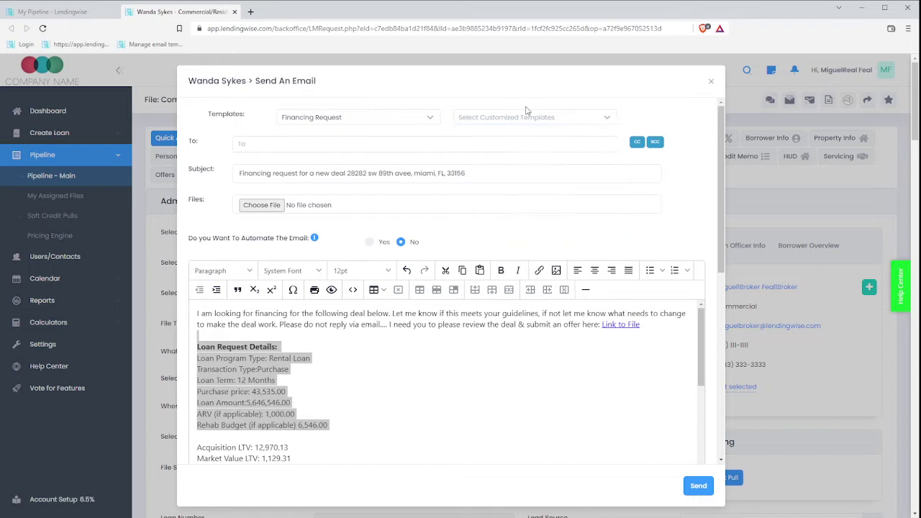
{"action": "left_click", "coordinate": [574, 118]}
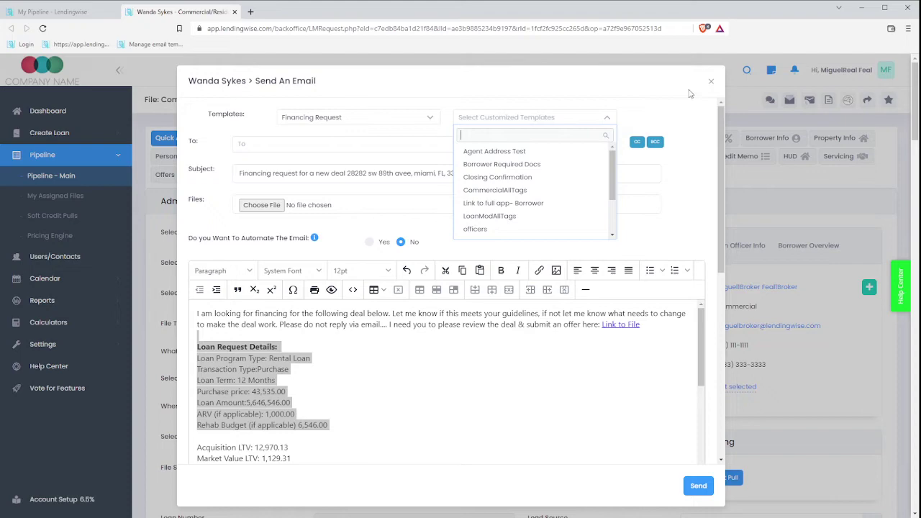
{"action": "left_click", "coordinate": [711, 85]}
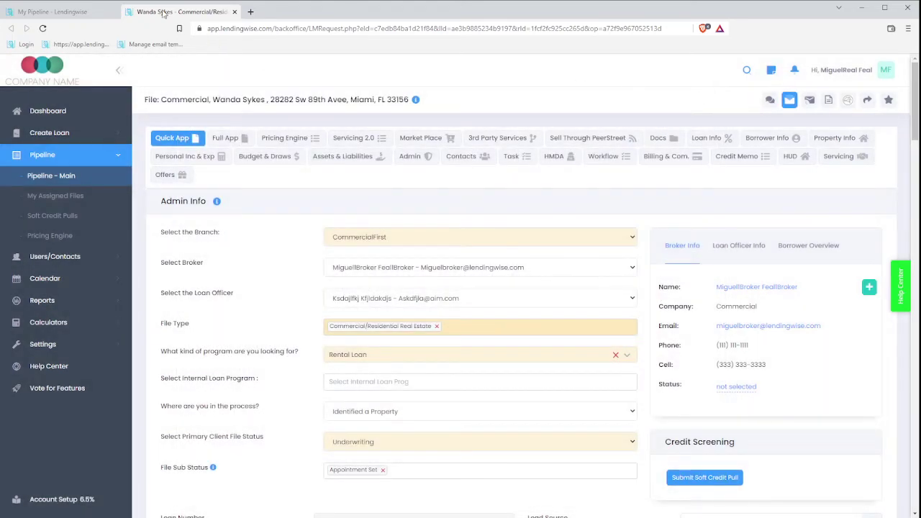
Step: Return to the pipeline page and open the E-mail Wizard Tool from the settings
{"action": "left_click", "coordinate": [67, 14]}
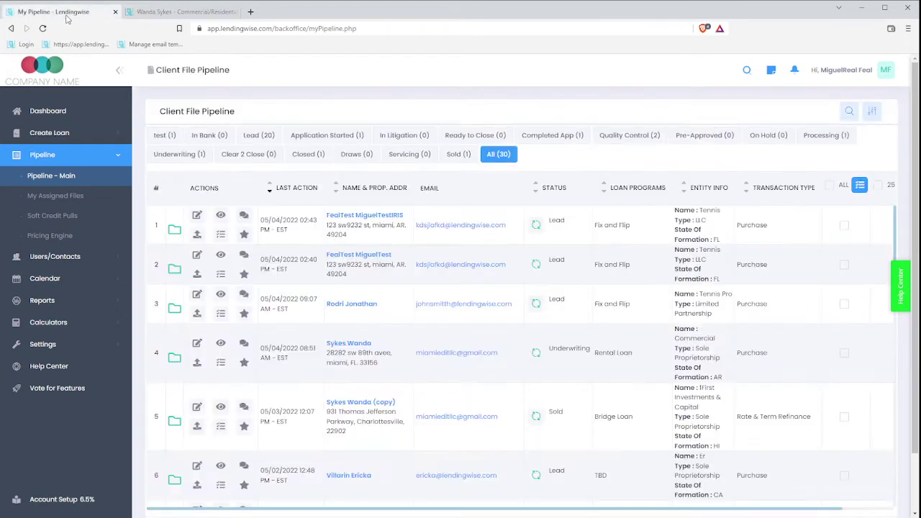
{"action": "left_click", "coordinate": [92, 154]}
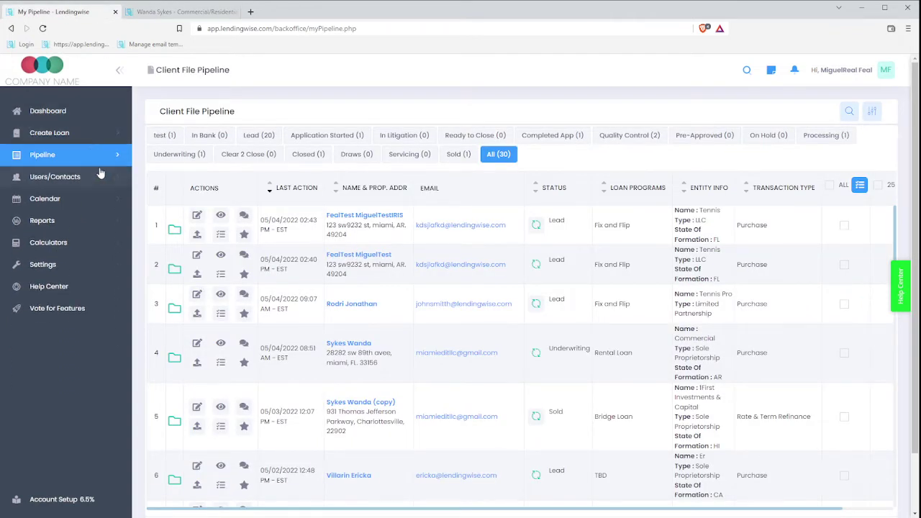
{"action": "left_click", "coordinate": [85, 268]}
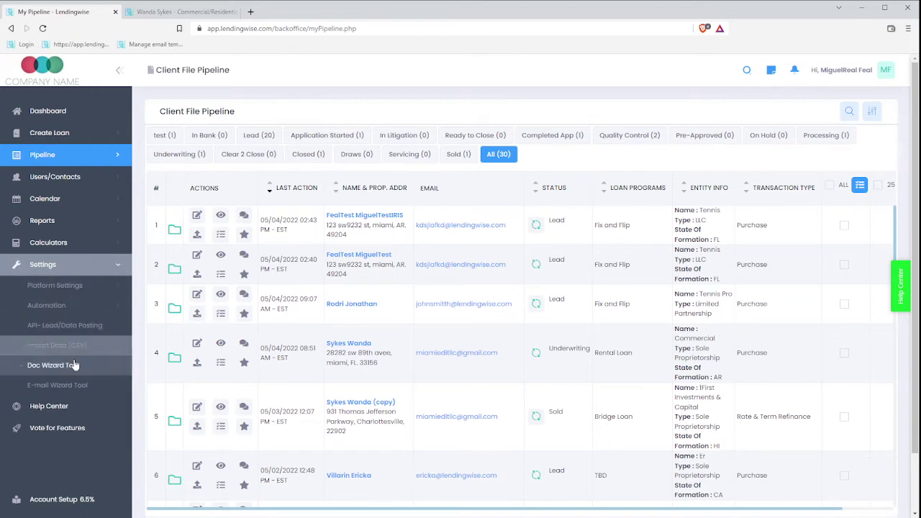
{"action": "left_click", "coordinate": [76, 392]}
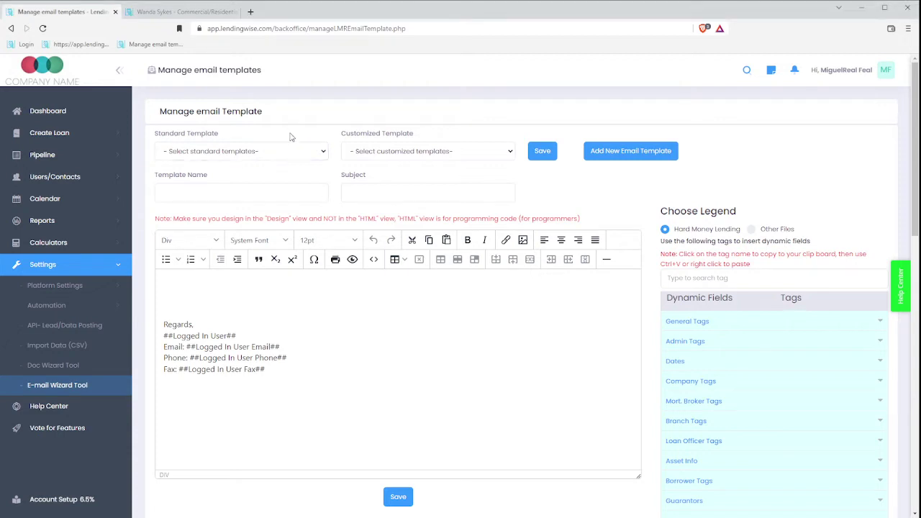
Step: Load the standard template "Pre-Approval E-mail" for editing
{"action": "left_click", "coordinate": [228, 154]}
{"action": "left_click", "coordinate": [401, 291]}
{"action": "left_click", "coordinate": [327, 158]}
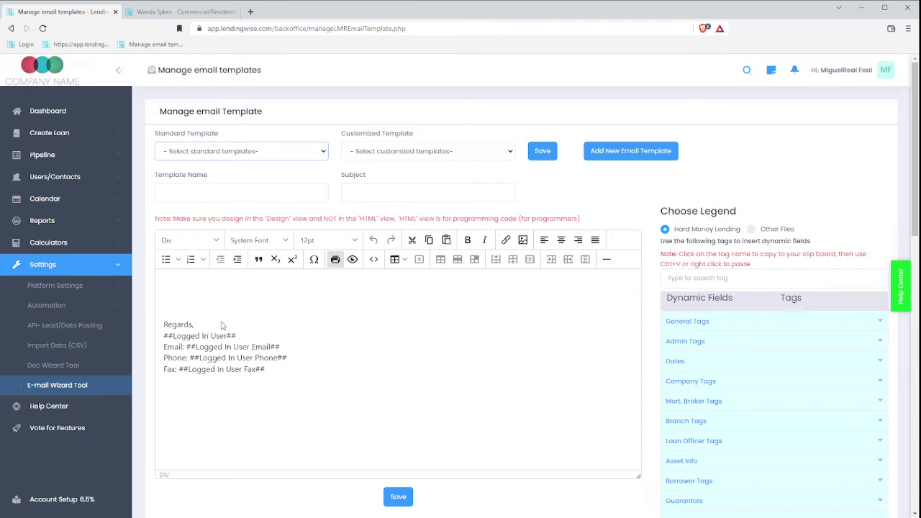
{"action": "left_click", "coordinate": [265, 321]}
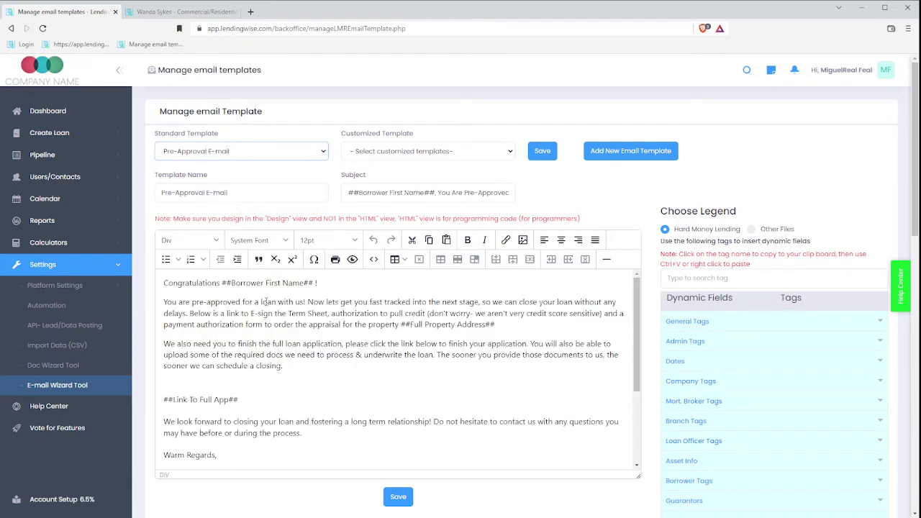
{"action": "left_click_drag", "start_coordinate": [209, 176], "coordinate": [154, 176]}
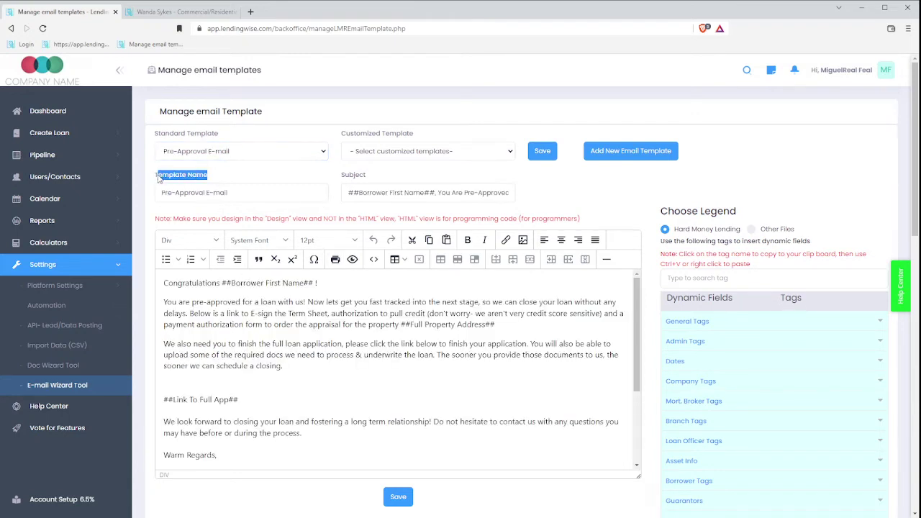
{"action": "left_click", "coordinate": [352, 183]}
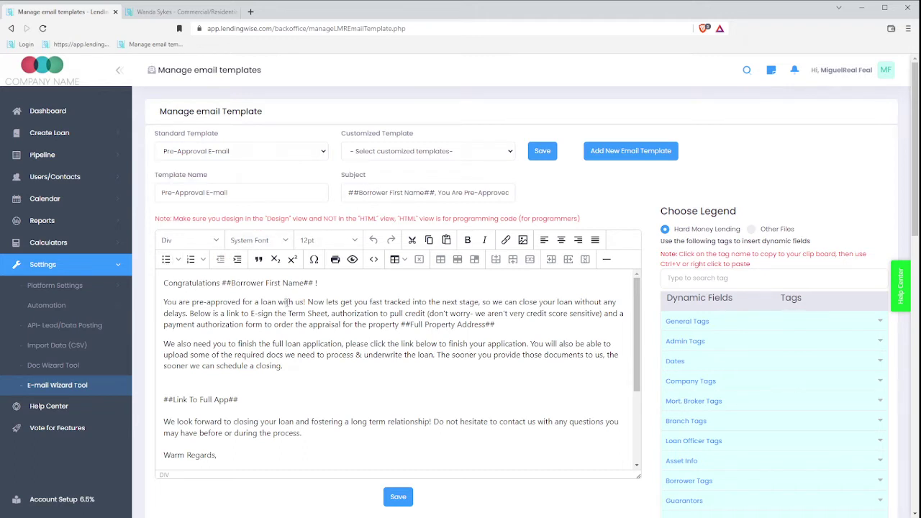
Step: Shorten the template name to "Pre-Approval"
{"action": "left_click", "coordinate": [248, 195]}
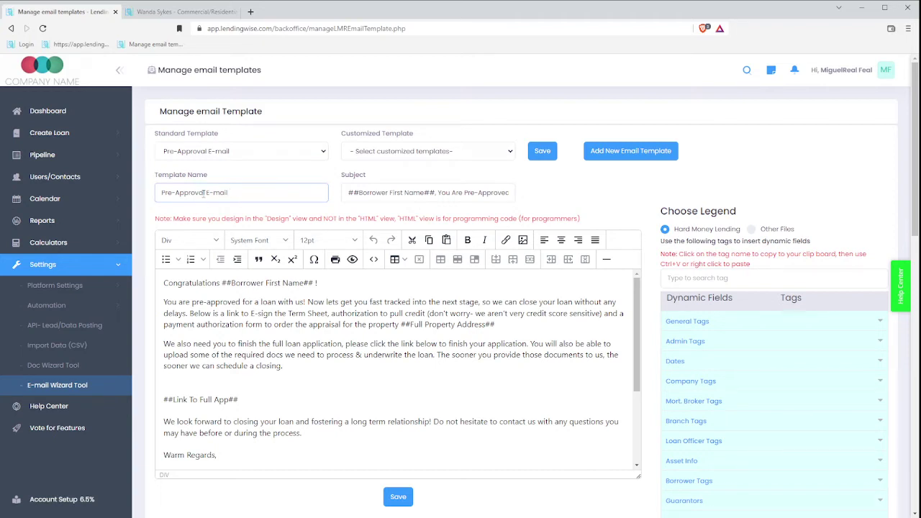
{"action": "left_click_drag", "start_coordinate": [206, 193], "coordinate": [264, 191]}
{"action": "key", "text": "BackSpace"}
Step: Remove the ##Borrower First Name## tag from the template's subject, keeping ", You Are Pre-Approved!"
{"action": "double_click", "coordinate": [348, 178]}
{"action": "left_click", "coordinate": [436, 193]}
{"action": "left_click_drag", "start_coordinate": [435, 192], "coordinate": [333, 183]}
{"action": "left_click", "coordinate": [336, 183]}
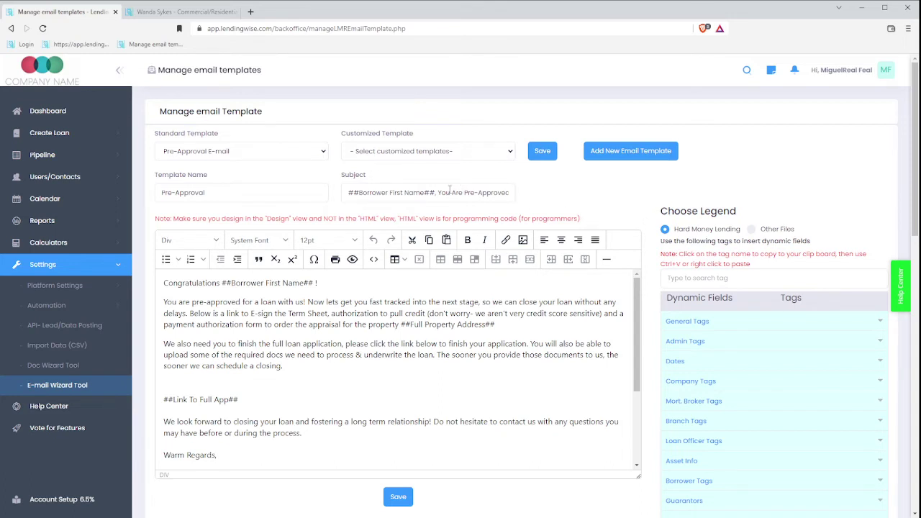
{"action": "left_click_drag", "start_coordinate": [435, 192], "coordinate": [348, 192]}
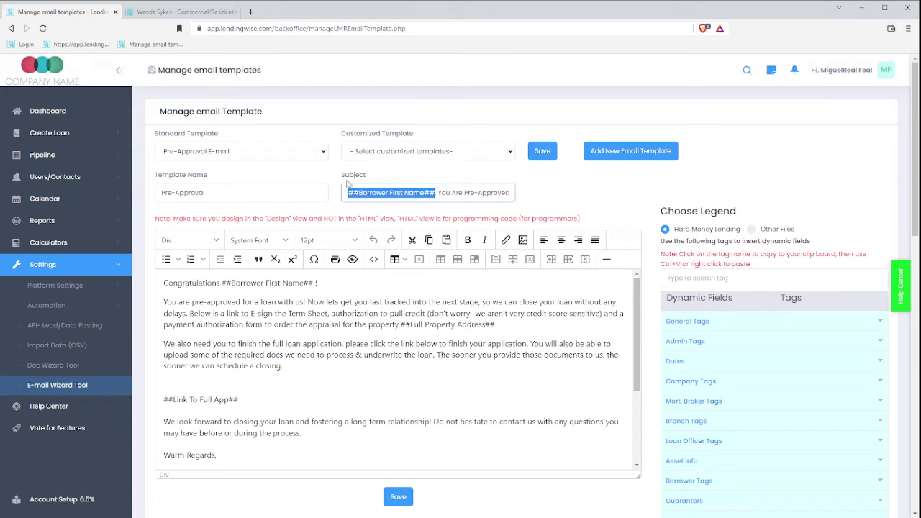
{"action": "key", "text": "BackSpace"}
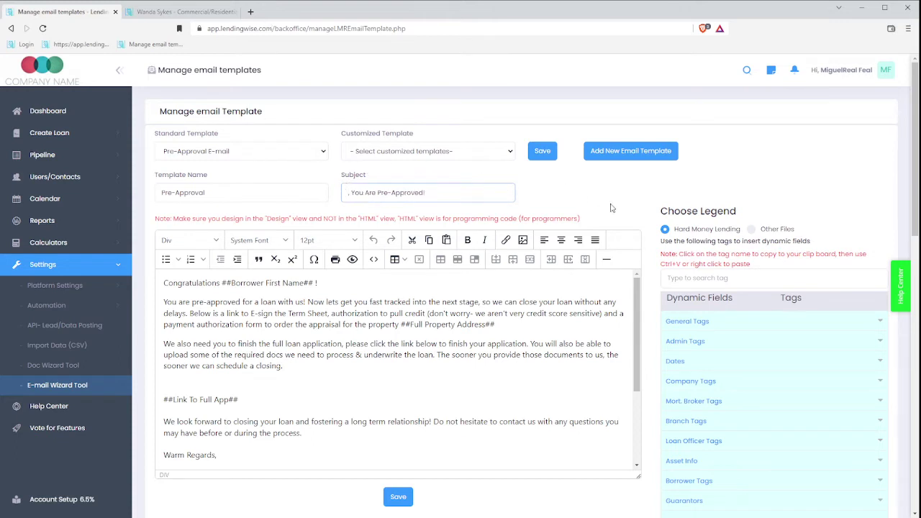
{"action": "key", "text": "Delete"}
{"action": "left_click", "coordinate": [602, 196]}
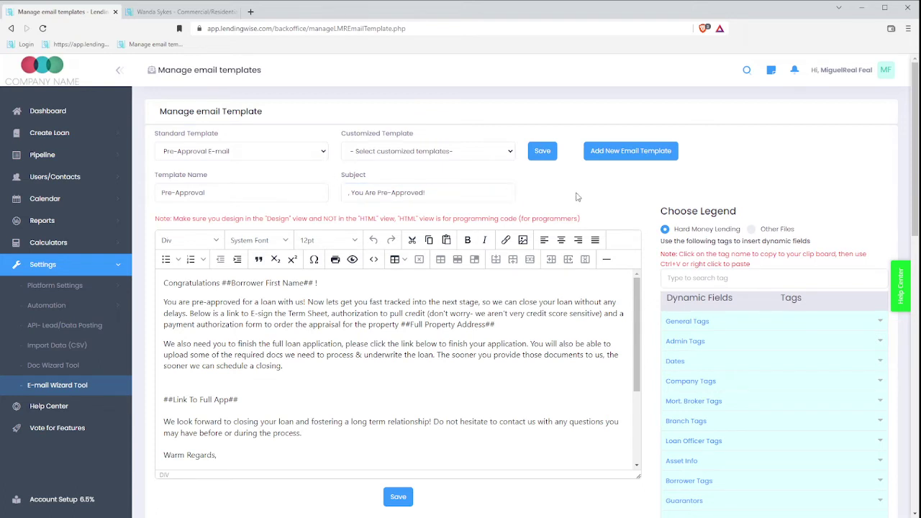
Step: Search the dynamic field tags for "entity name" and copy the ##Entity Name## tag
{"action": "left_click", "coordinate": [682, 278]}
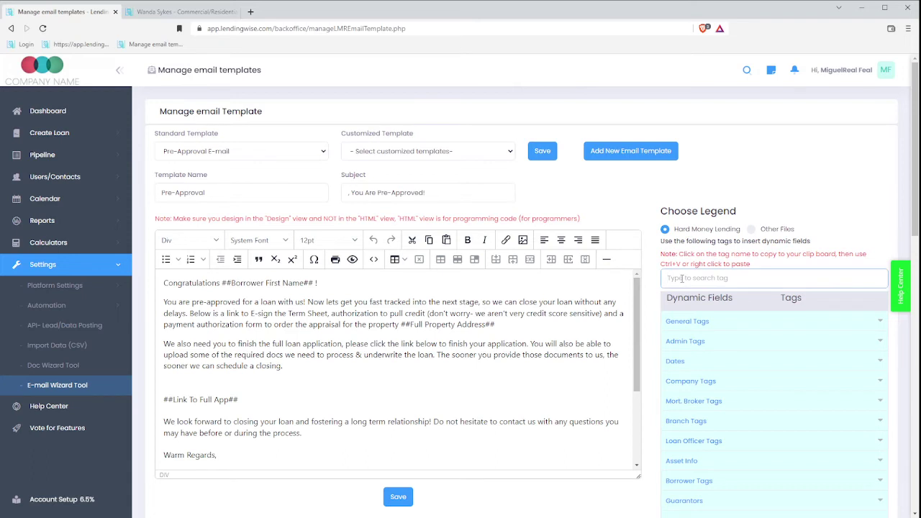
{"action": "type", "text": "entity"}
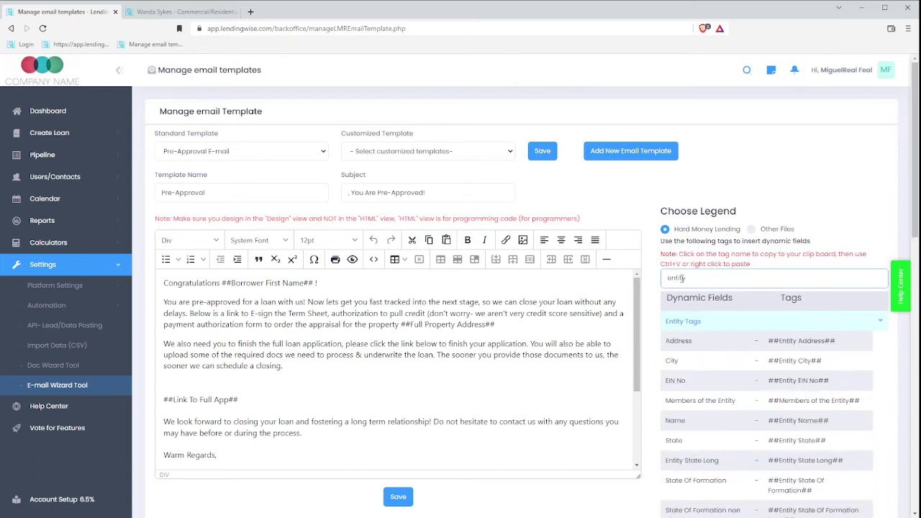
{"action": "type", "text": " name"}
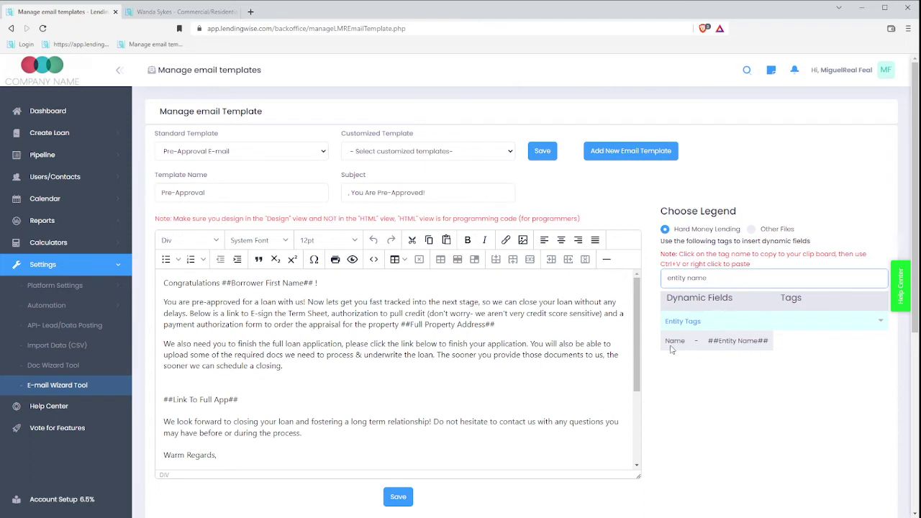
{"action": "left_click_drag", "start_coordinate": [666, 326], "coordinate": [705, 325]}
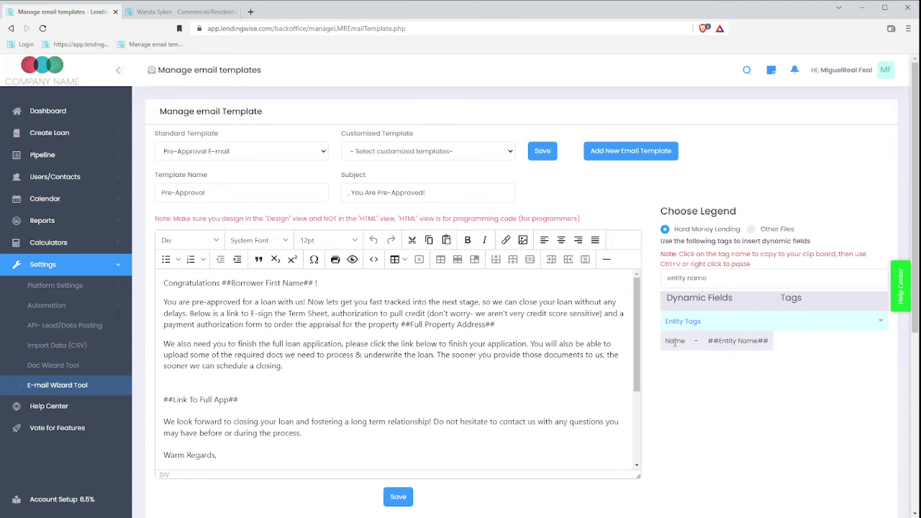
{"action": "left_click", "coordinate": [741, 341]}
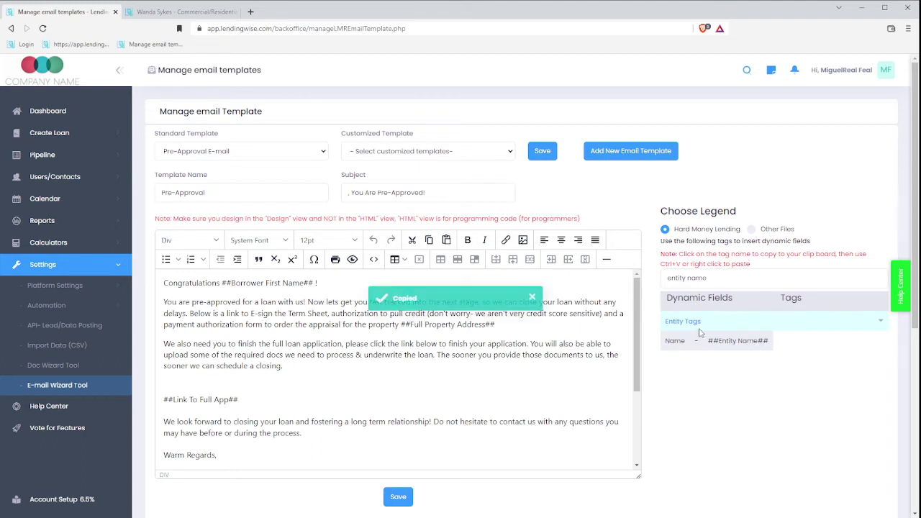
Step: Insert the ##Entity Name## tag at the start of the subject and in place of ##Borrower First Name## in the body's greeting
{"action": "left_click", "coordinate": [346, 193]}
{"action": "key", "text": "ctrl+v"}
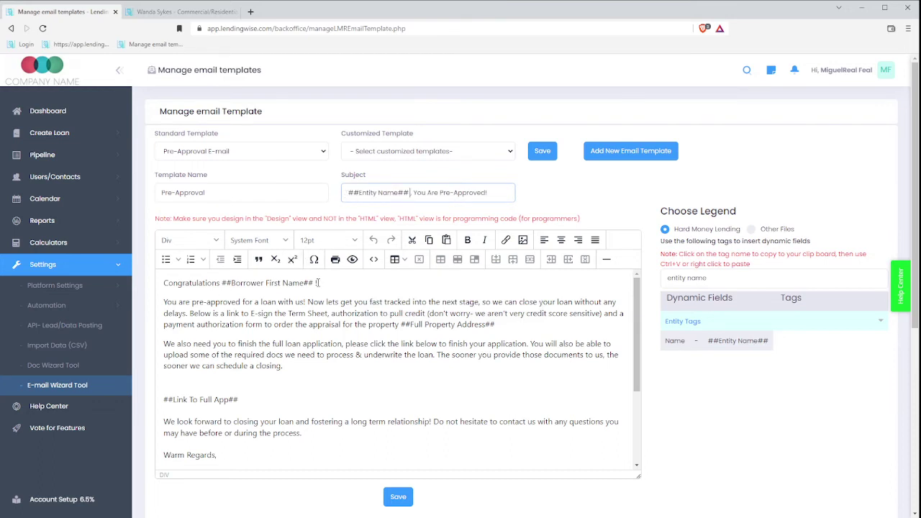
{"action": "left_click_drag", "start_coordinate": [314, 283], "coordinate": [222, 282]}
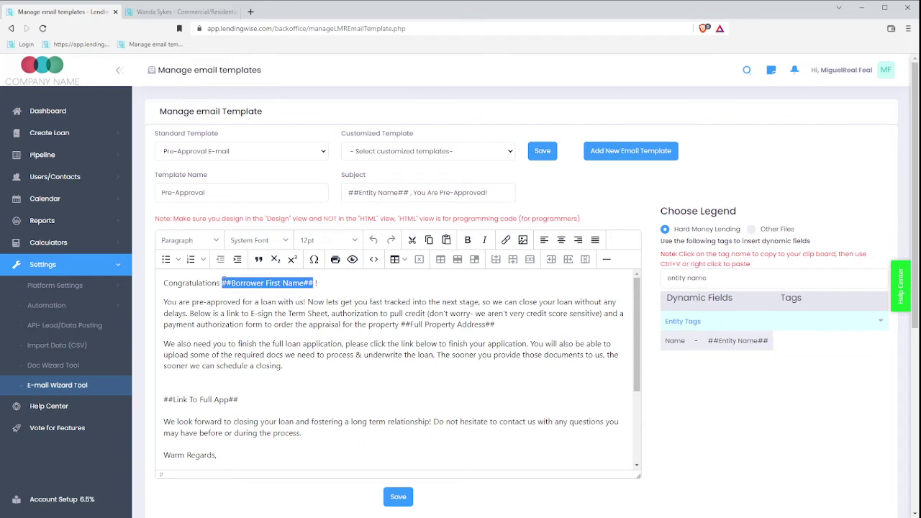
{"action": "key", "text": "ctrl+v"}
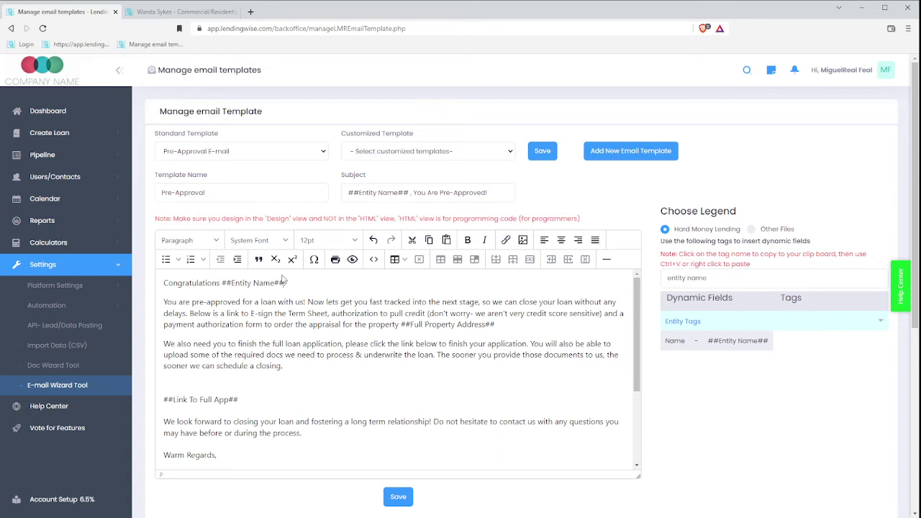
Step: Insert the copied company logo on a new line above the body's greeting and center it
{"action": "left_click_drag", "start_coordinate": [323, 218], "coordinate": [251, 218]}
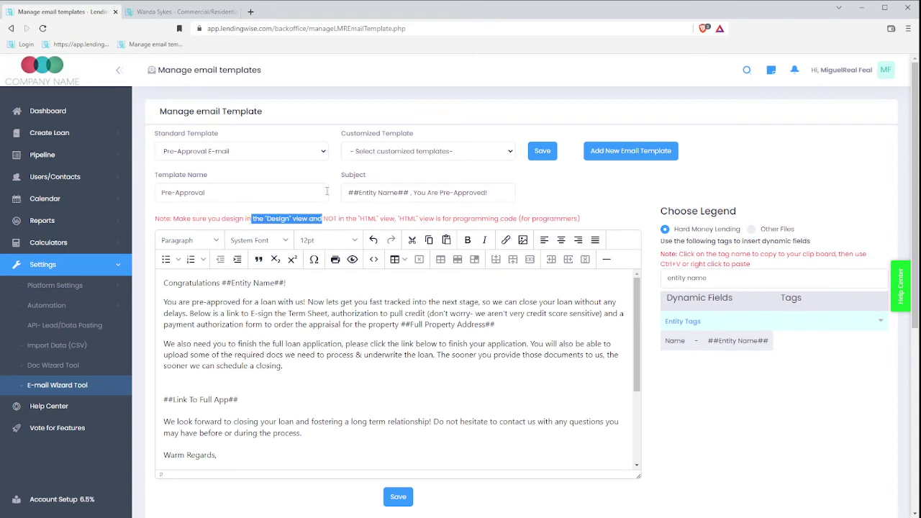
{"action": "left_click", "coordinate": [327, 191]}
{"action": "left_click", "coordinate": [319, 285]}
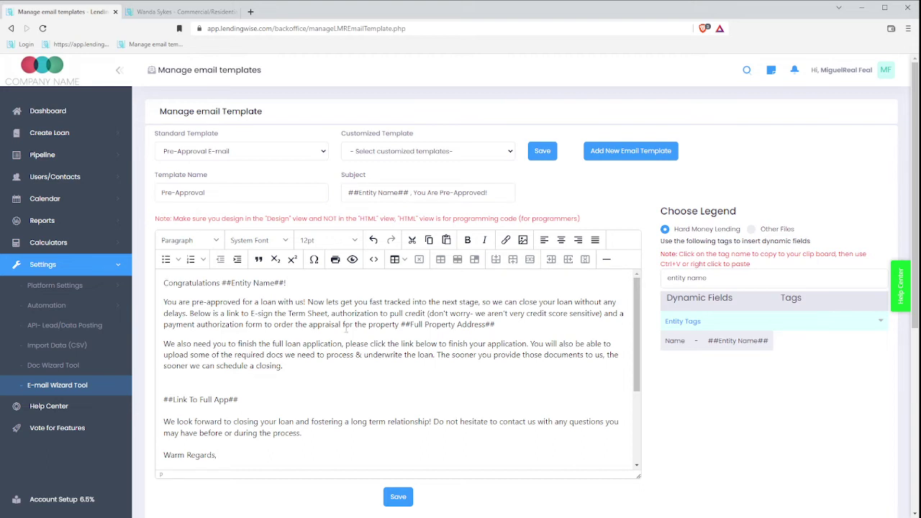
{"action": "key", "text": "Return"}
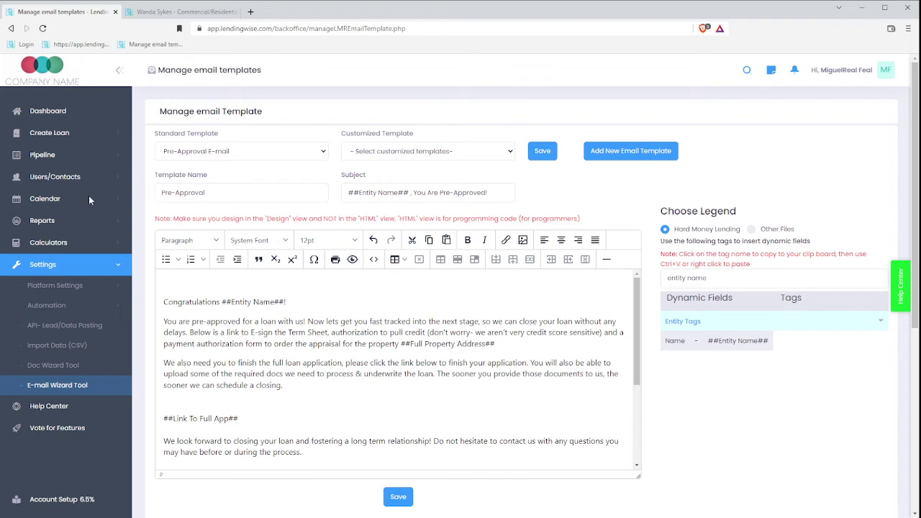
{"action": "left_click", "coordinate": [177, 279]}
{"action": "key", "text": "ctrl+v"}
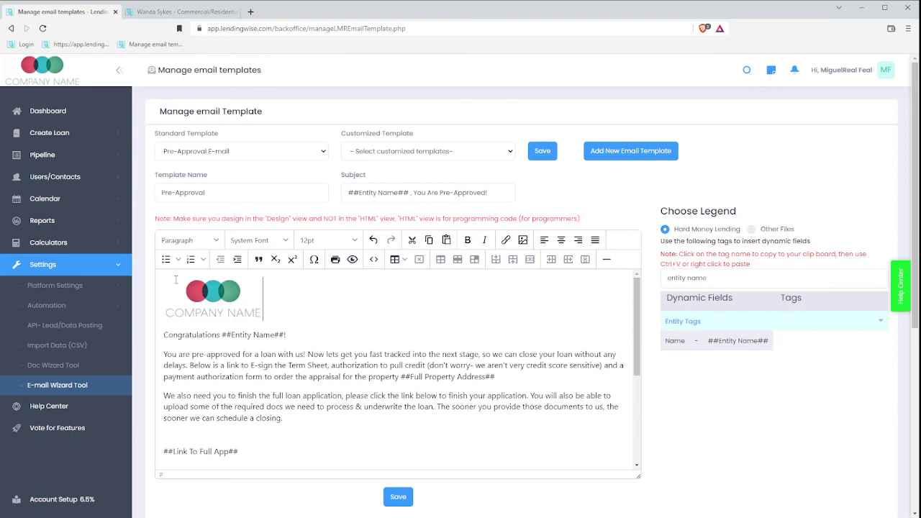
{"action": "left_click", "coordinate": [561, 239]}
Step: Enlarge the company logo slightly in proportion and save the customized Pre-Approval template
{"action": "left_click", "coordinate": [411, 305]}
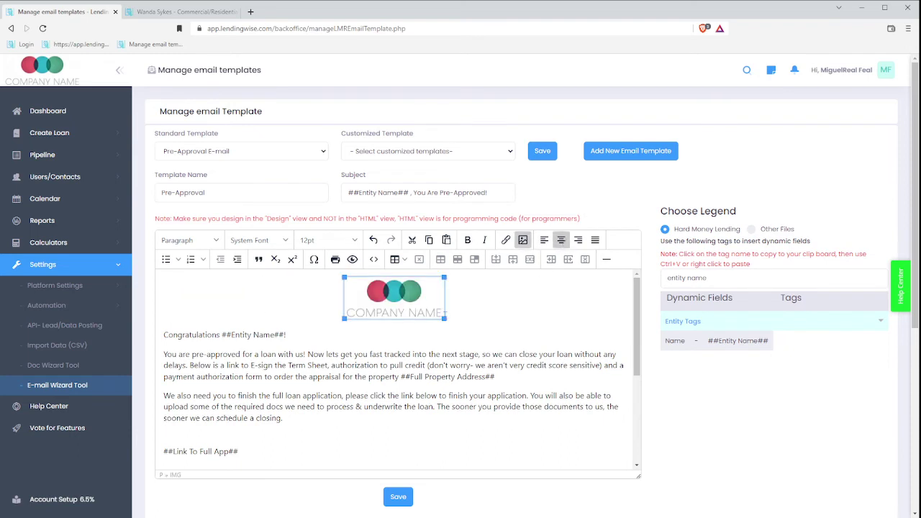
{"action": "left_click_drag", "start_coordinate": [444, 318], "coordinate": [461, 333]}
{"action": "left_click", "coordinate": [502, 327]}
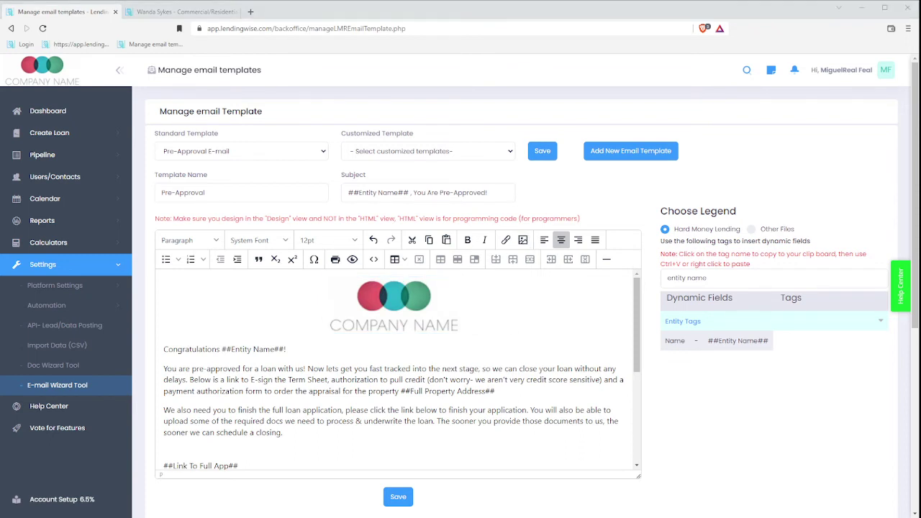
{"action": "scroll", "coordinate": [401, 369], "scroll_direction": "down", "scroll_amount": 1}
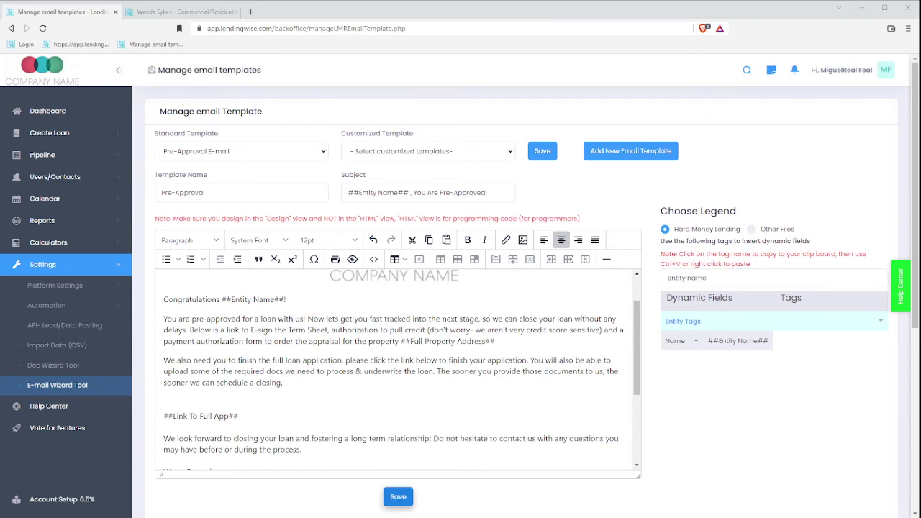
{"action": "left_click", "coordinate": [398, 496]}
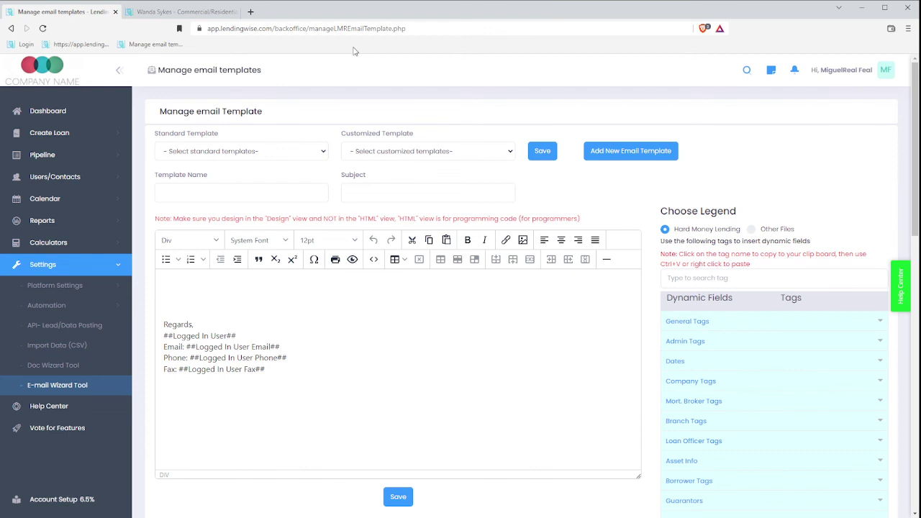
Step: Switch to the open commercial loan file, start a new email from it and view the standard templates on offer
{"action": "left_click", "coordinate": [180, 13]}
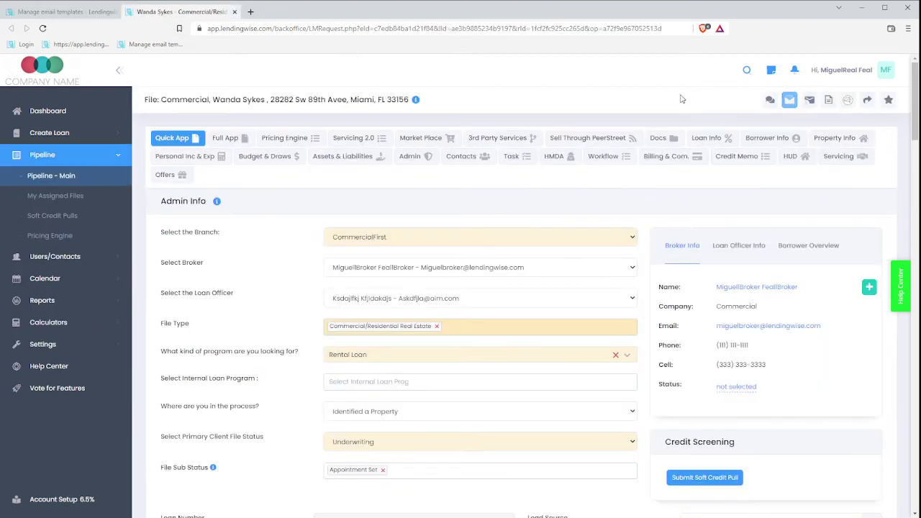
{"action": "left_click", "coordinate": [788, 101]}
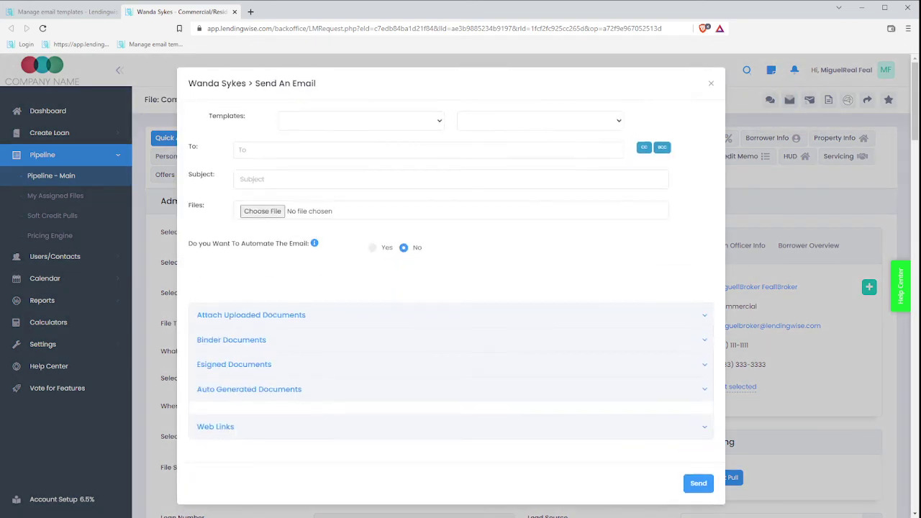
{"action": "left_click", "coordinate": [356, 117]}
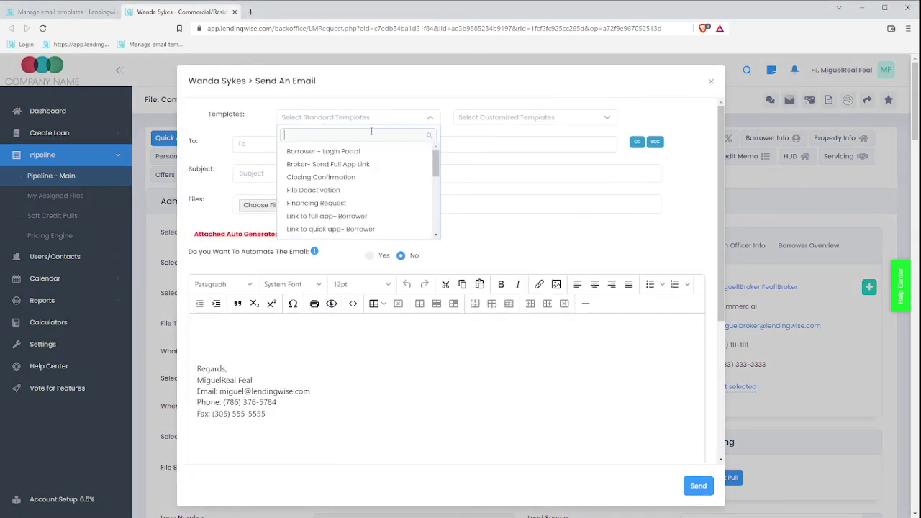
{"action": "left_click", "coordinate": [454, 99]}
Step: Load the customized template "Pre-Approval" into the email
{"action": "left_click", "coordinate": [499, 119]}
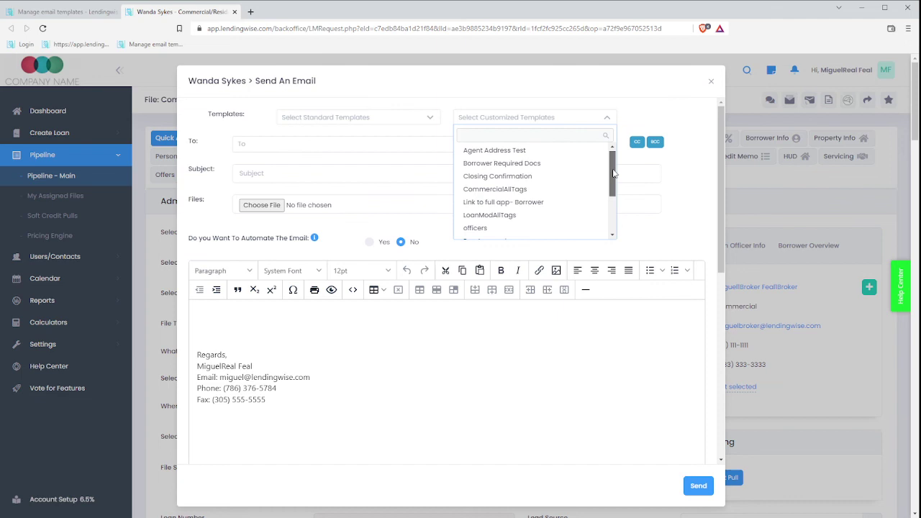
{"action": "left_click_drag", "start_coordinate": [613, 173], "coordinate": [620, 208]}
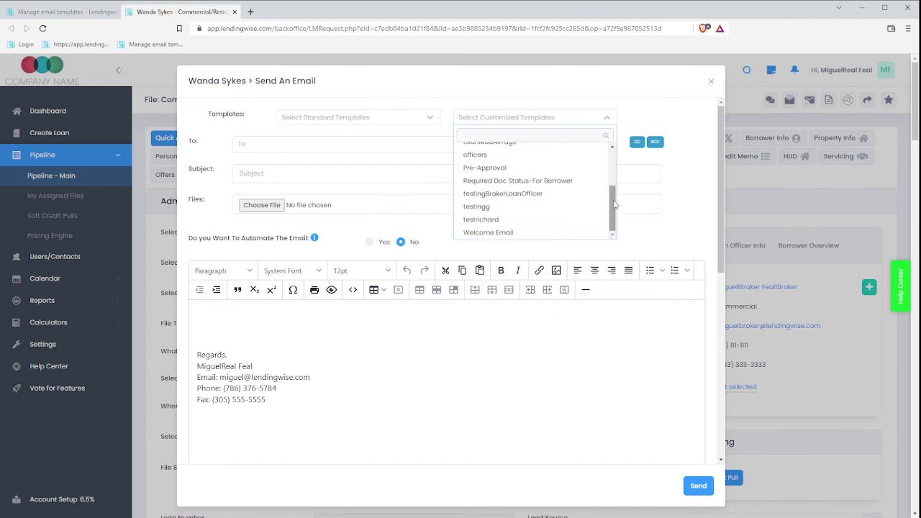
{"action": "left_click", "coordinate": [485, 172]}
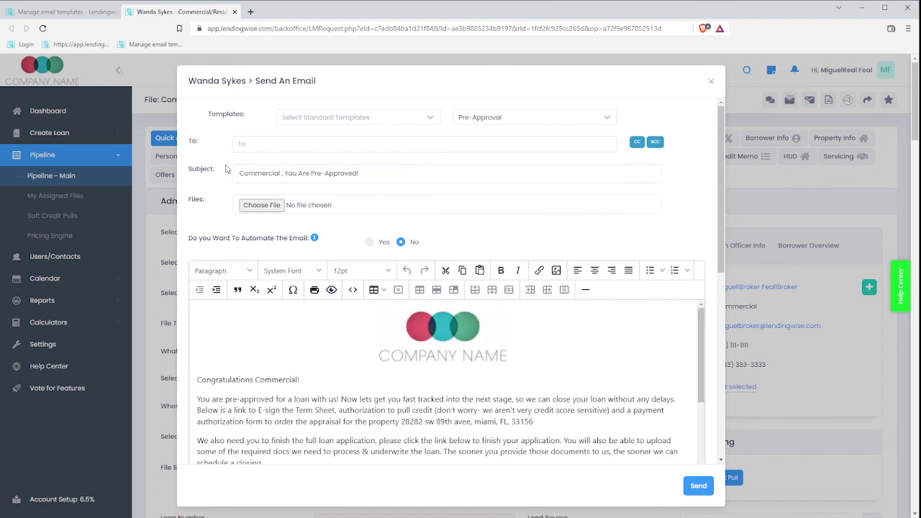
Step: Check how the entity name tag is filled in within the email's subject and the body's greeting
{"action": "double_click", "coordinate": [196, 171]}
{"action": "left_click", "coordinate": [220, 176]}
{"action": "left_click_drag", "start_coordinate": [303, 379], "coordinate": [201, 379]}
{"action": "left_click", "coordinate": [285, 379]}
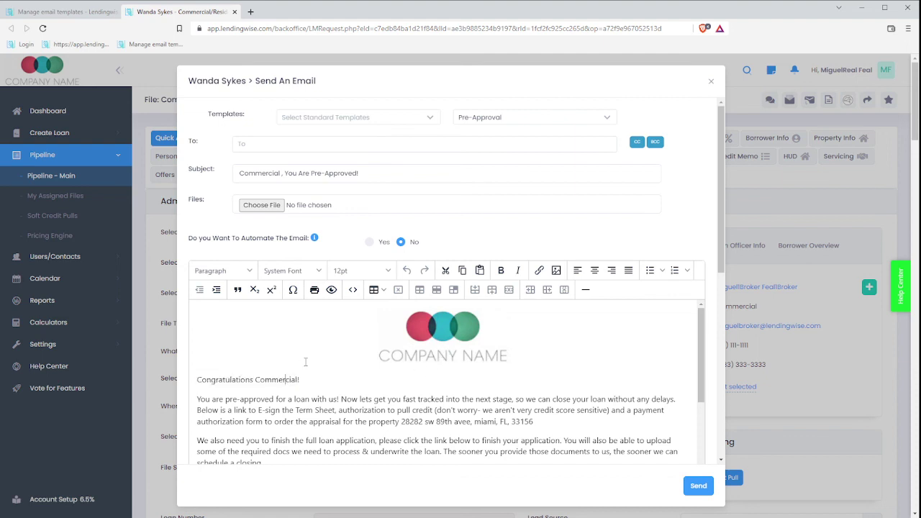